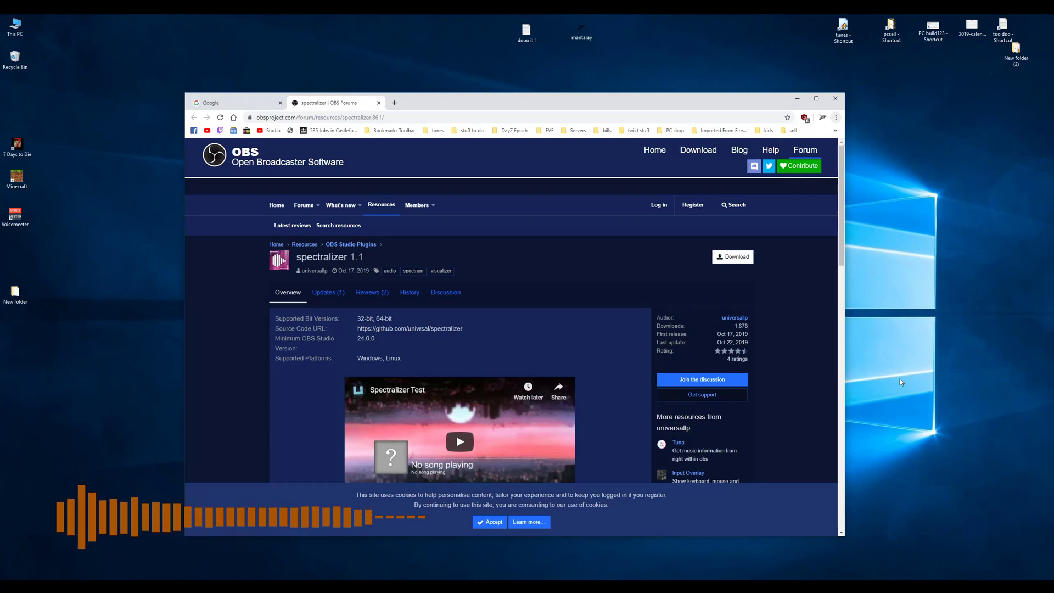
{"action": "scroll", "coordinate": [617, 278], "scroll_direction": "down", "scroll_amount": 1}
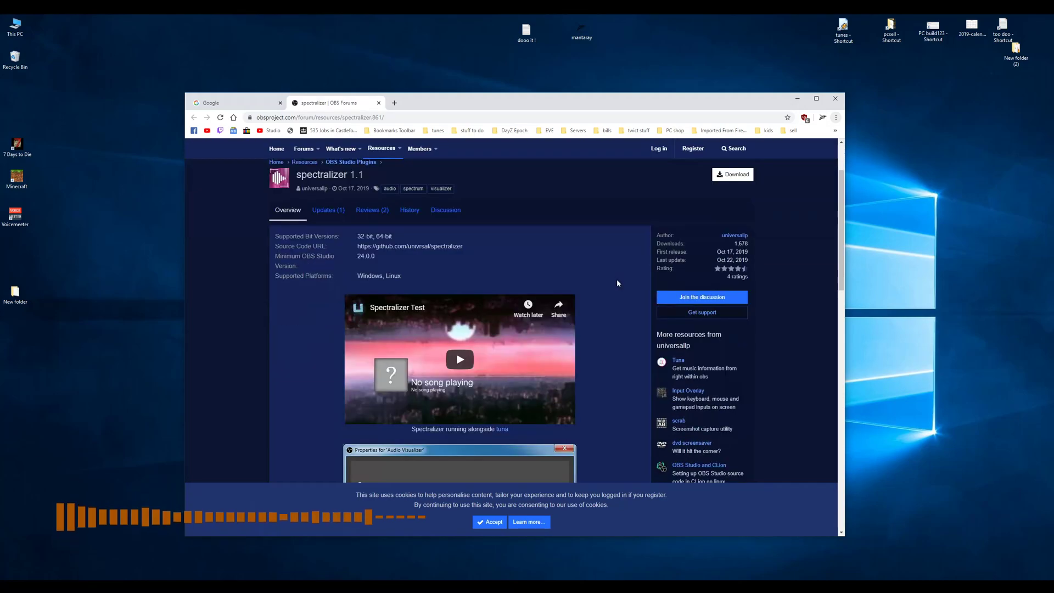
{"action": "scroll", "coordinate": [603, 370], "scroll_direction": "down", "scroll_amount": 2}
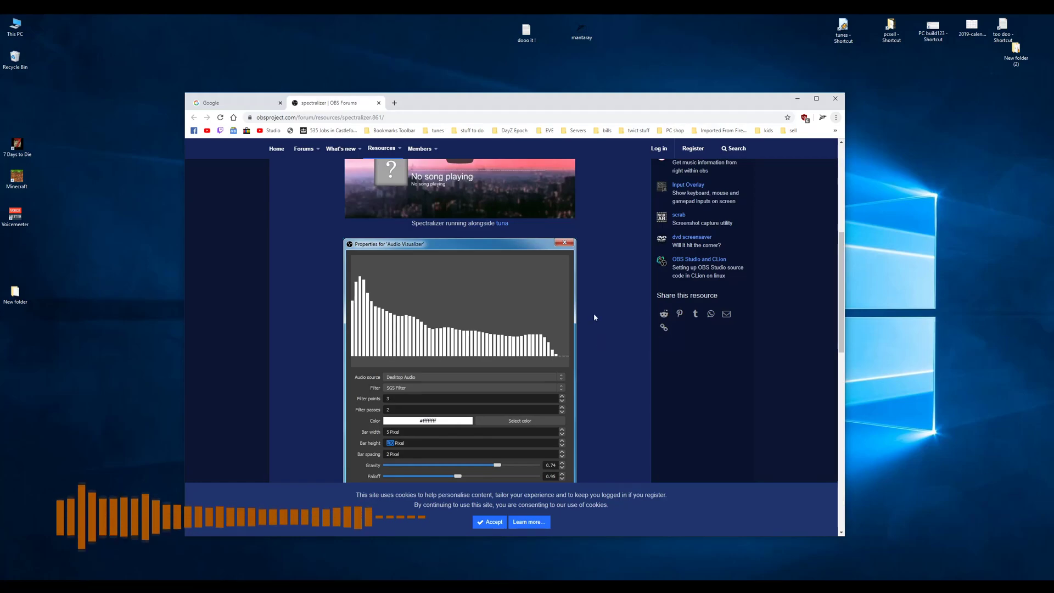
{"action": "scroll", "coordinate": [593, 313], "scroll_direction": "down", "scroll_amount": 2}
{"action": "scroll", "coordinate": [593, 313], "scroll_direction": "up", "scroll_amount": 2}
{"action": "scroll", "coordinate": [610, 344], "scroll_direction": "up", "scroll_amount": 3}
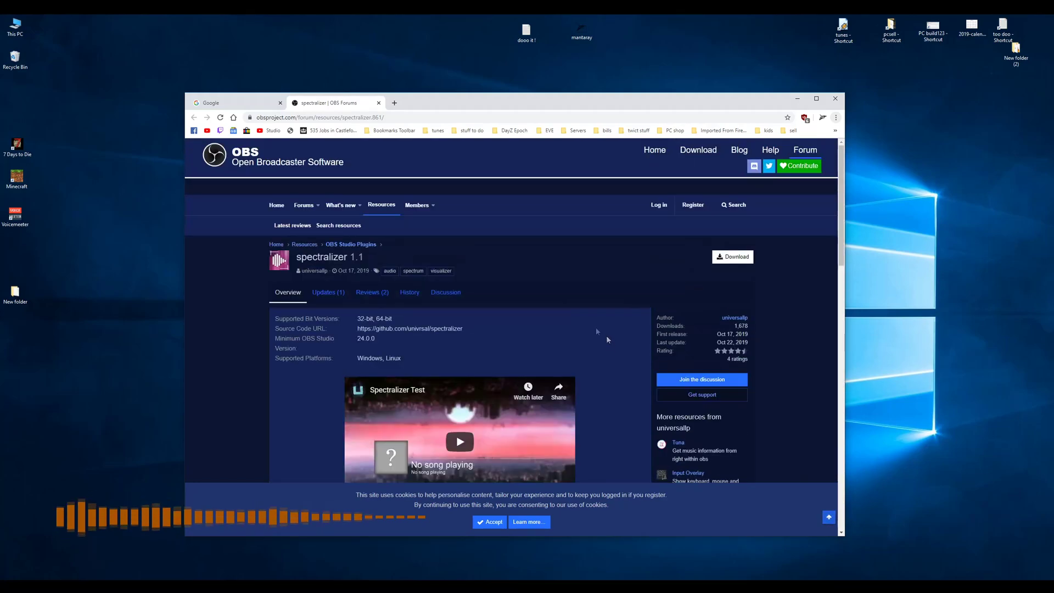
Return to OBS and open the Properties of the plrbble visualizer source.
{"action": "left_click", "coordinate": [797, 97]}
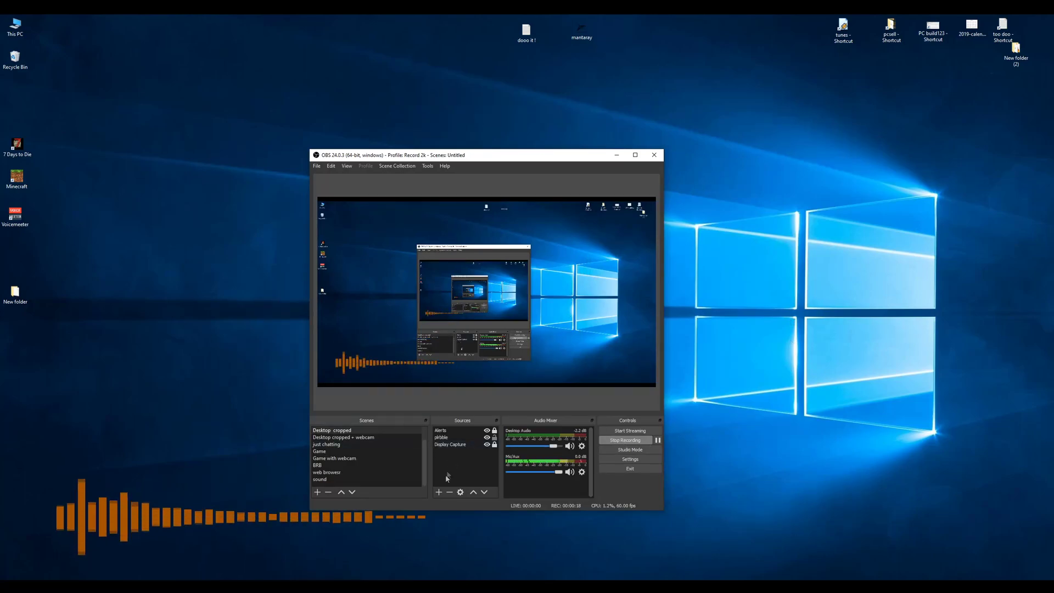
{"action": "left_click", "coordinate": [439, 493]}
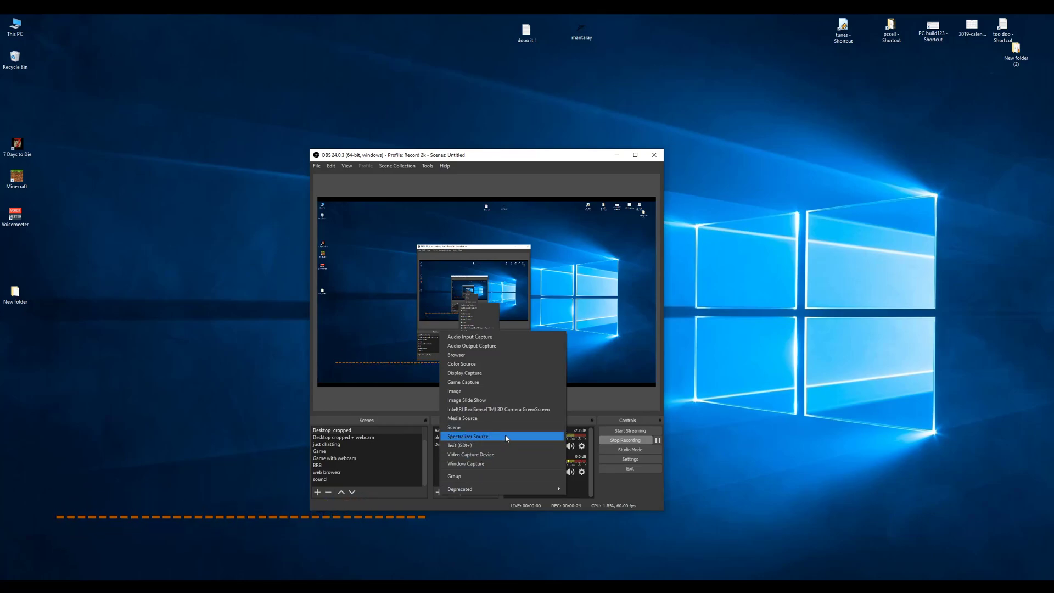
{"action": "key", "text": "Escape"}
{"action": "left_click", "coordinate": [460, 438]}
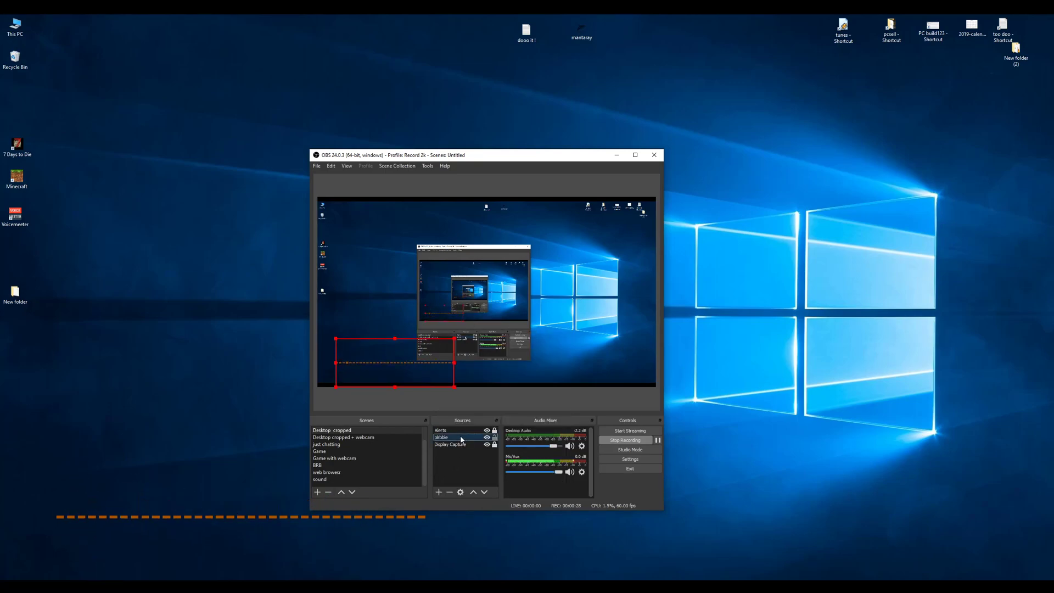
{"action": "left_click", "coordinate": [460, 491]}
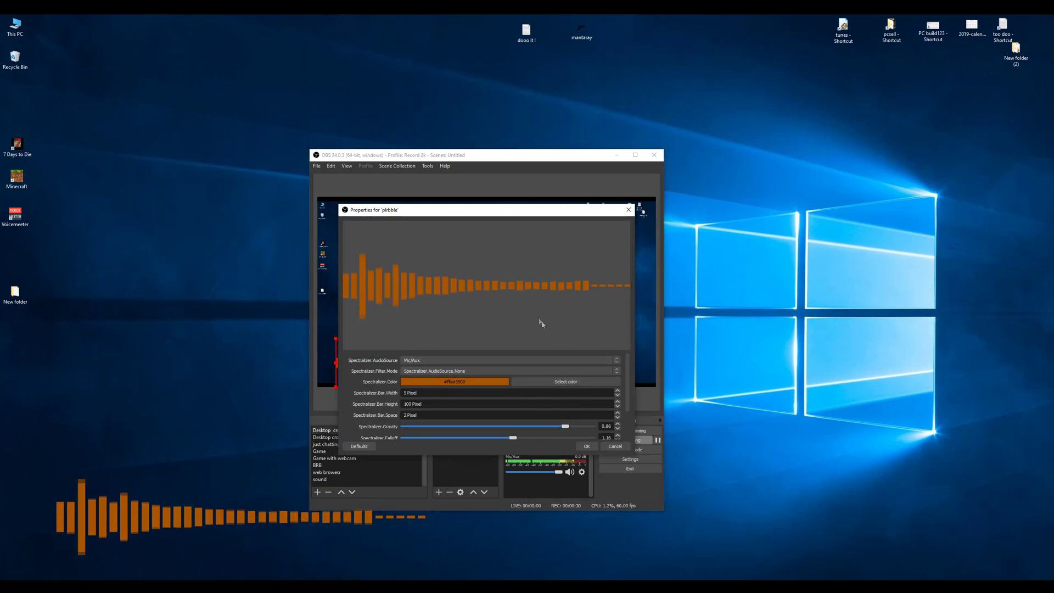
Expand the Spectralizer audio source dropdown to review inputs, keeping Mic/Aux.
{"action": "left_click", "coordinate": [559, 362]}
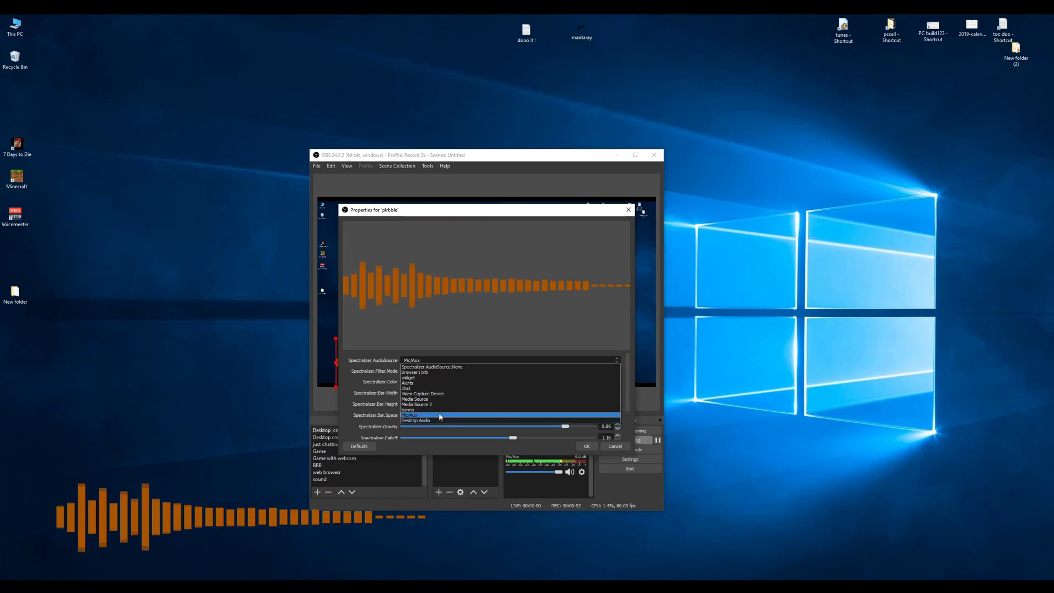
{"action": "left_click", "coordinate": [440, 414]}
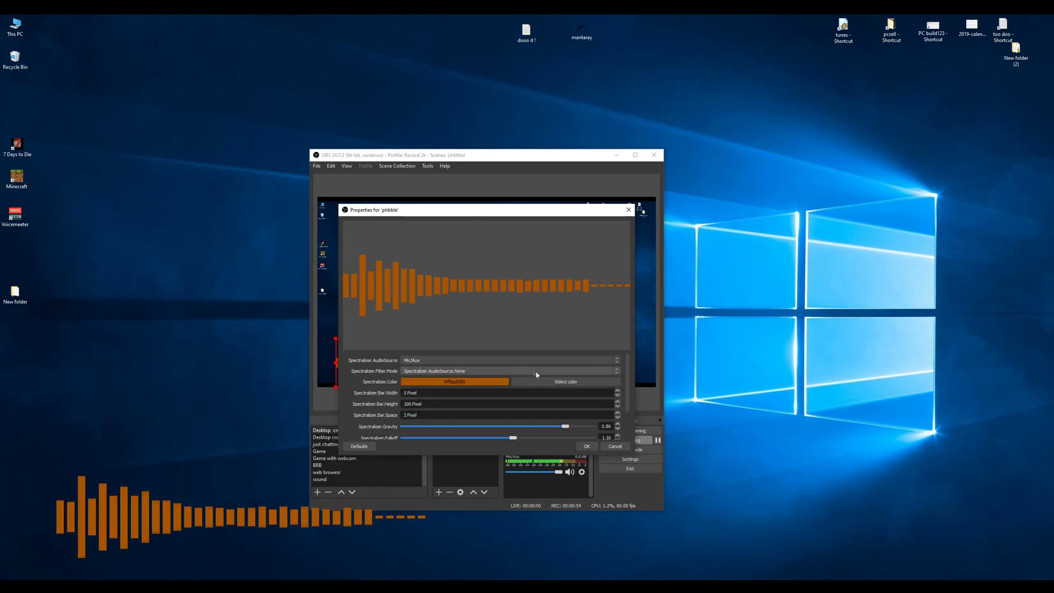
{"action": "left_click", "coordinate": [453, 371]}
{"action": "left_click", "coordinate": [454, 384]}
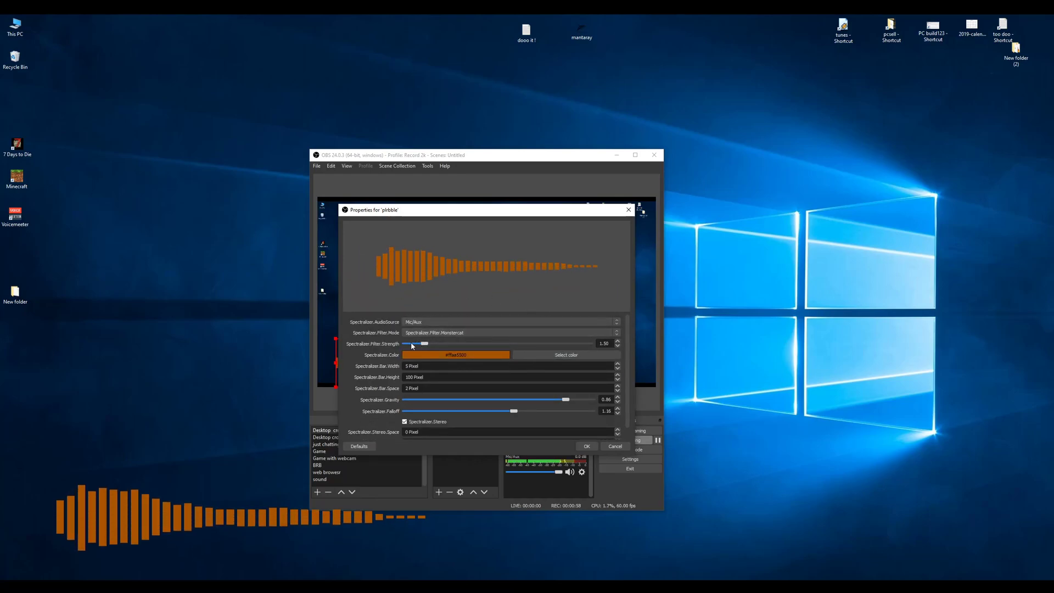
{"action": "left_click_drag", "start_coordinate": [576, 347], "coordinate": [574, 347]}
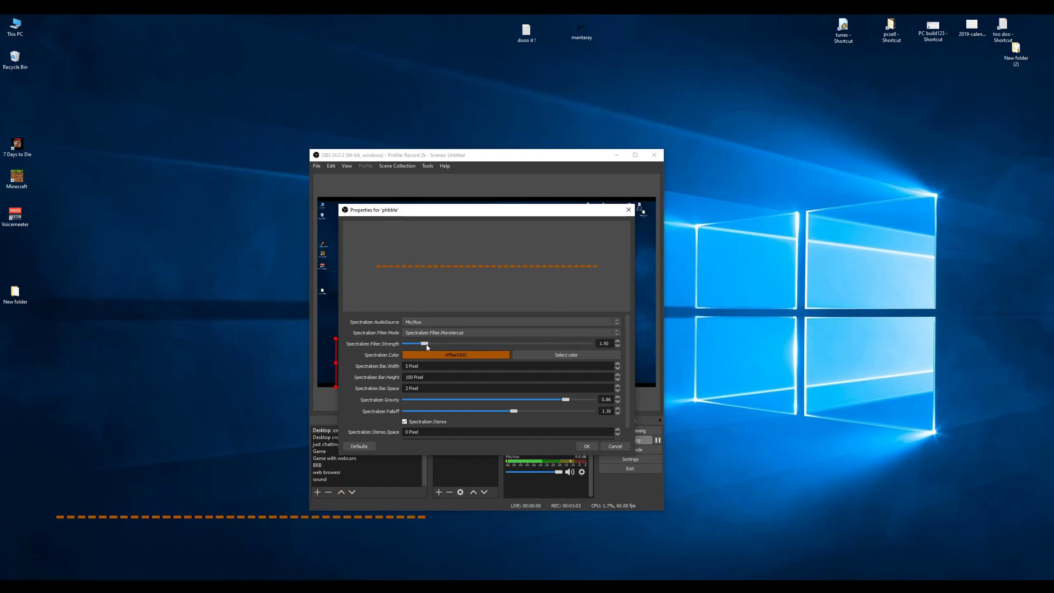
{"action": "left_click_drag", "start_coordinate": [426, 347], "coordinate": [497, 345]}
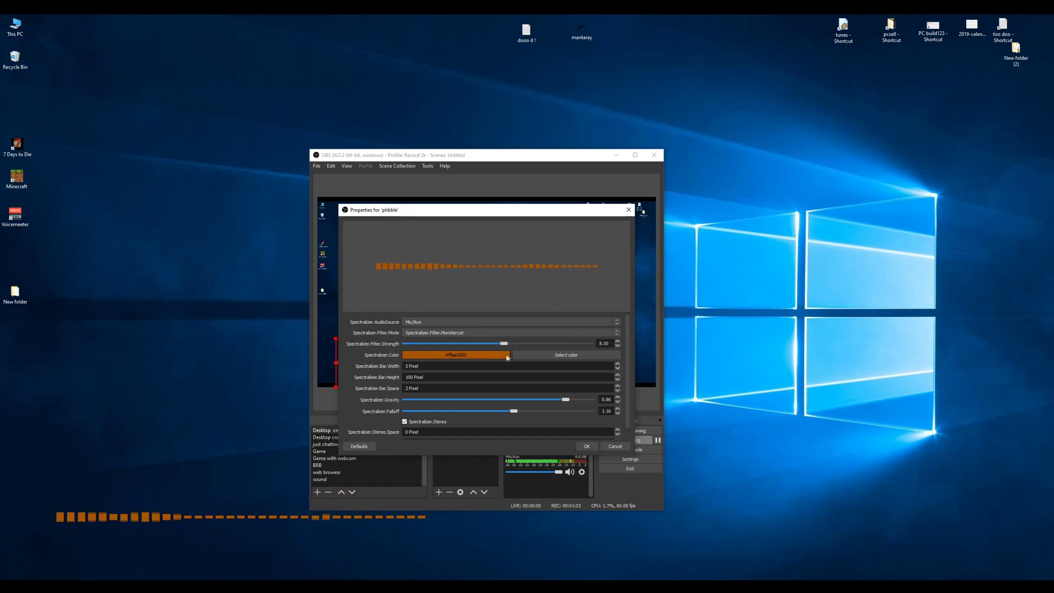
{"action": "left_click", "coordinate": [606, 332]}
{"action": "left_click", "coordinate": [478, 352]}
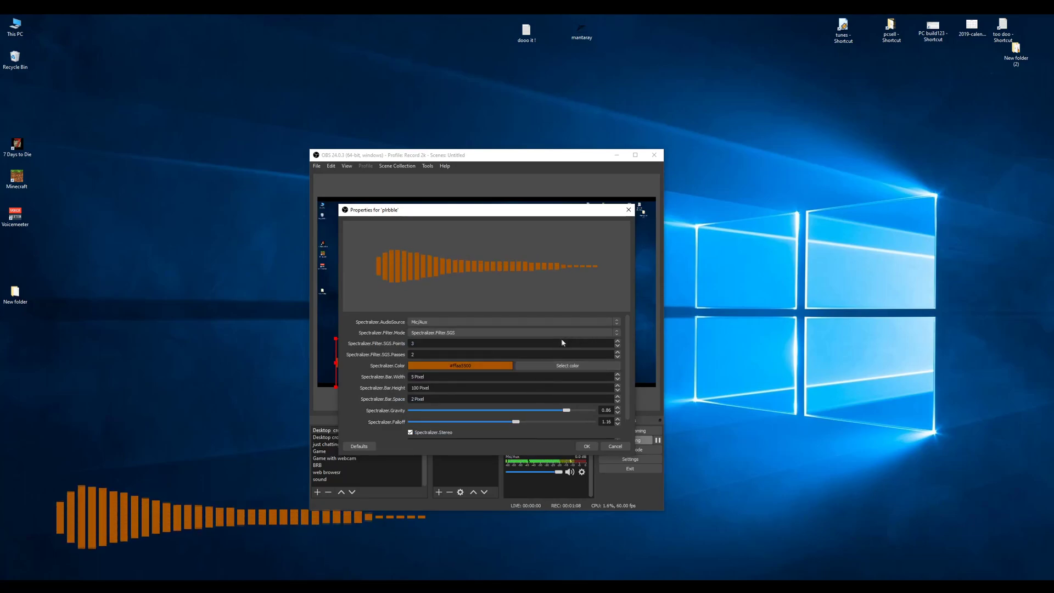
{"action": "left_click", "coordinate": [547, 332]}
{"action": "left_click", "coordinate": [528, 344]}
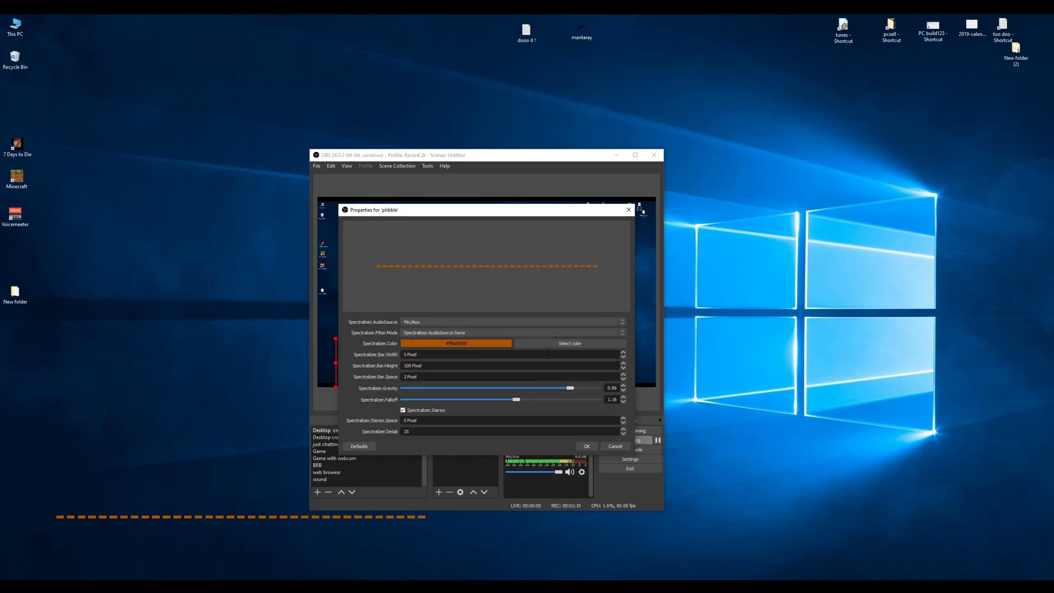
{"action": "left_click", "coordinate": [558, 344]}
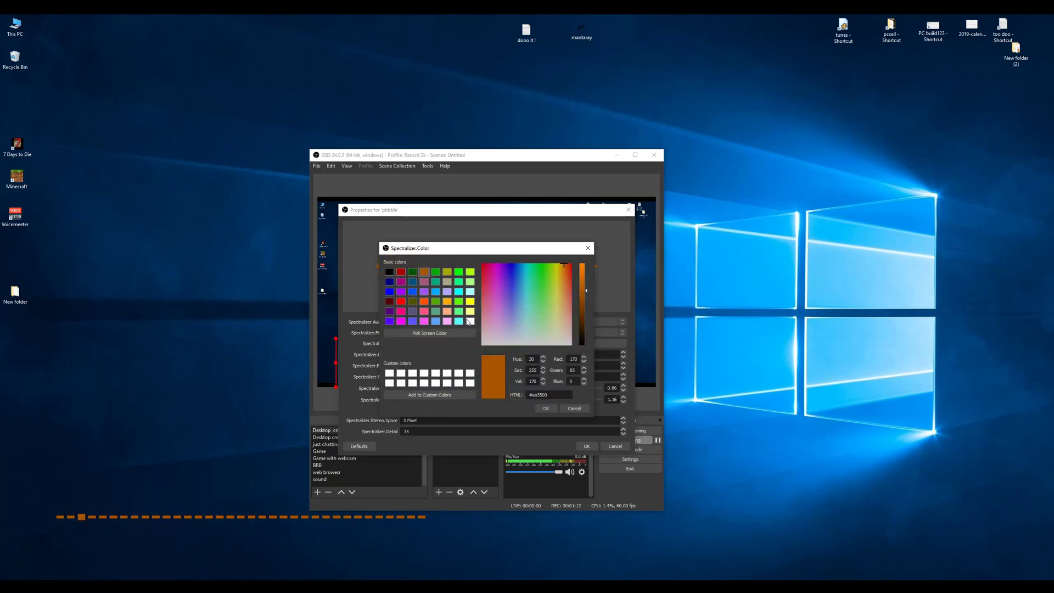
Pick the pure green (#00ff00) swatch as the bar colour and confirm it.
{"action": "left_click", "coordinate": [458, 273]}
{"action": "left_click", "coordinate": [546, 410]}
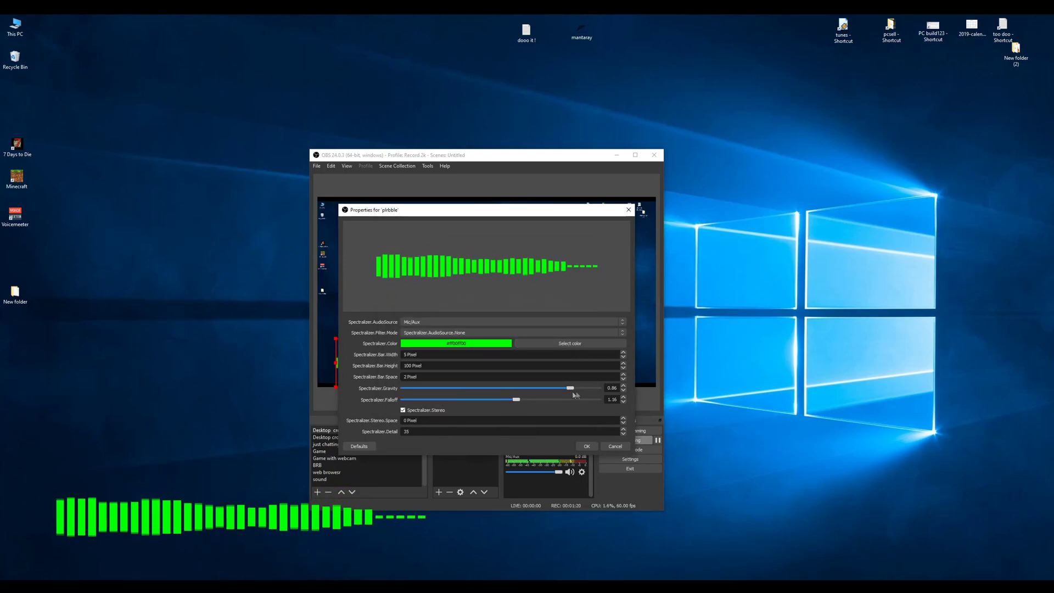
Set gravity to 0.75 and falloff to 0.92, then turn stereo off.
{"action": "left_click_drag", "start_coordinate": [571, 389], "coordinate": [458, 389]}
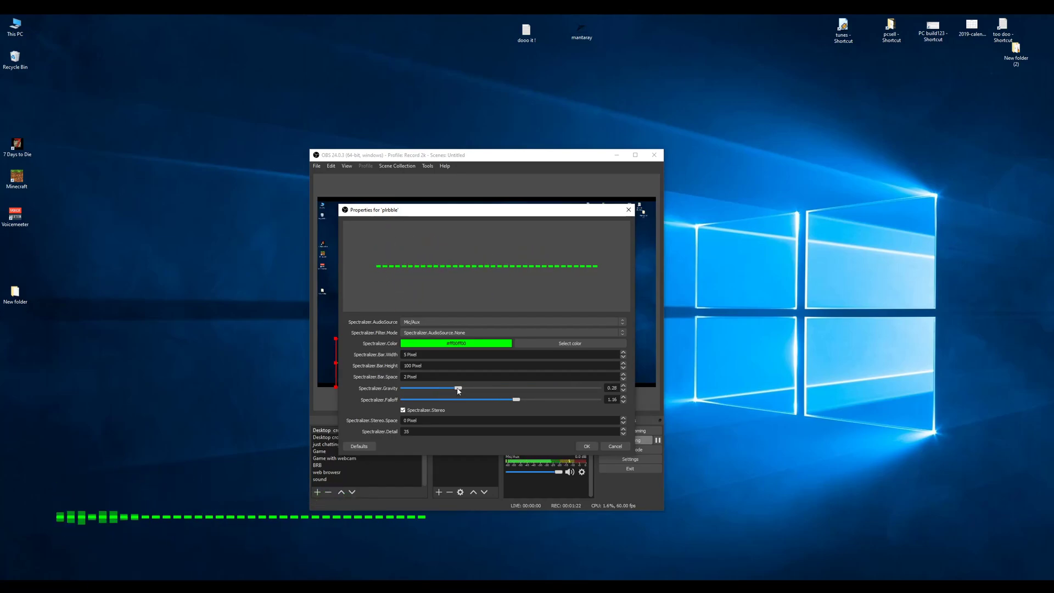
{"action": "left_click_drag", "start_coordinate": [459, 389], "coordinate": [561, 389]}
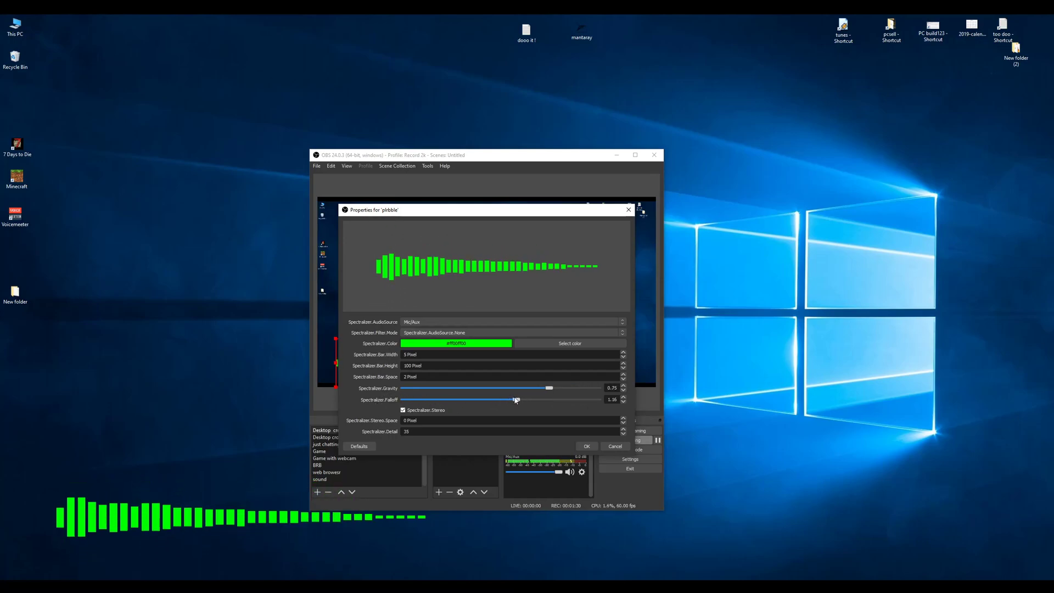
{"action": "mouse_move", "coordinate": [595, 403]}
{"action": "left_mouse_down"}
{"action": "mouse_move", "coordinate": [405, 402]}
{"action": "mouse_move", "coordinate": [572, 406]}
{"action": "mouse_move", "coordinate": [493, 400]}
{"action": "left_mouse_up"}
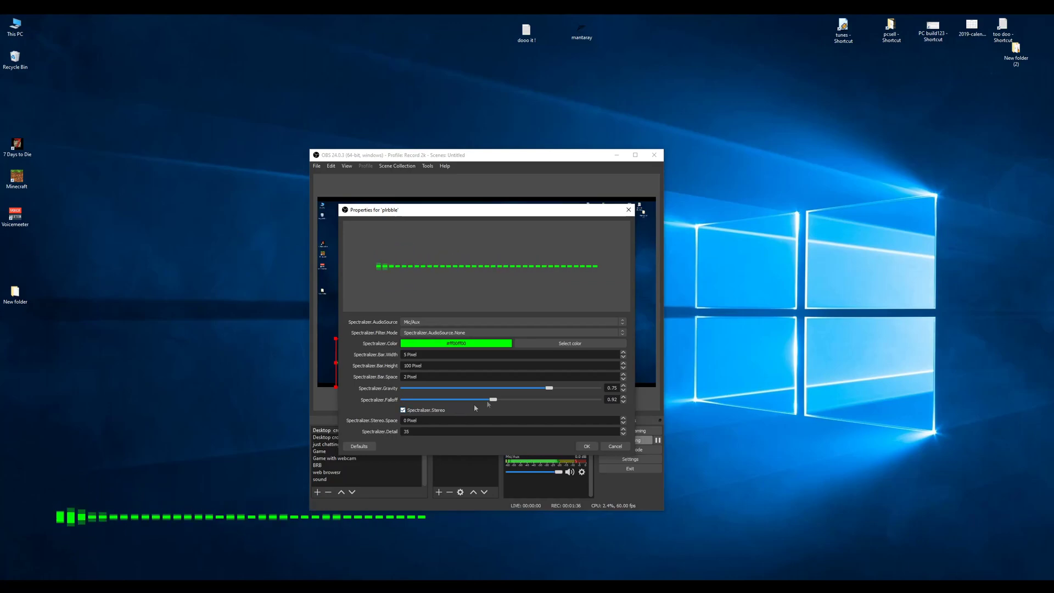
{"action": "left_click", "coordinate": [429, 413]}
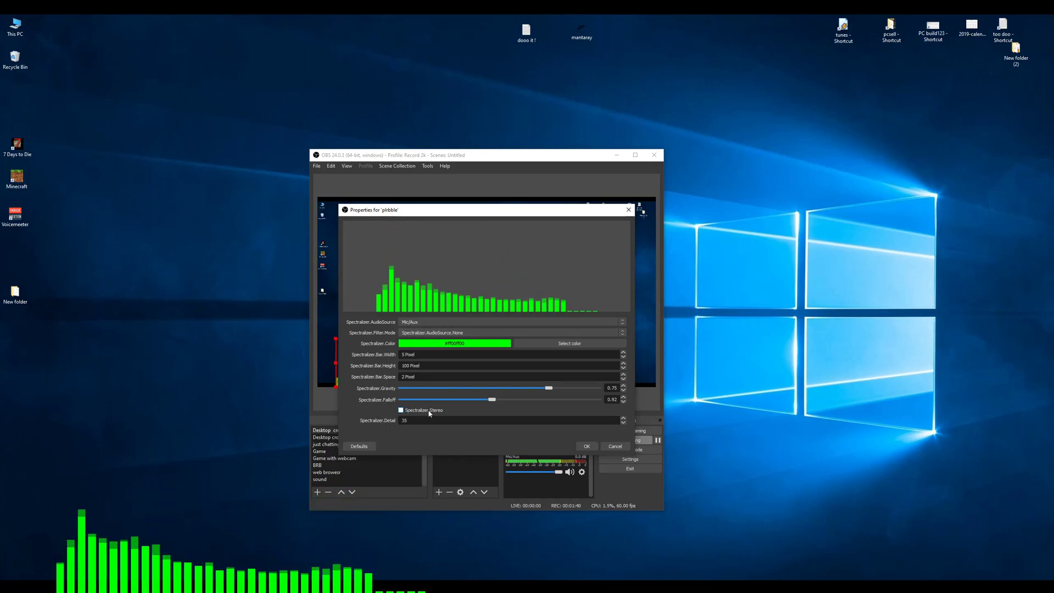
Re-enable stereo and nudge the Spectralizer detail value down, then back up.
{"action": "left_click", "coordinate": [423, 410]}
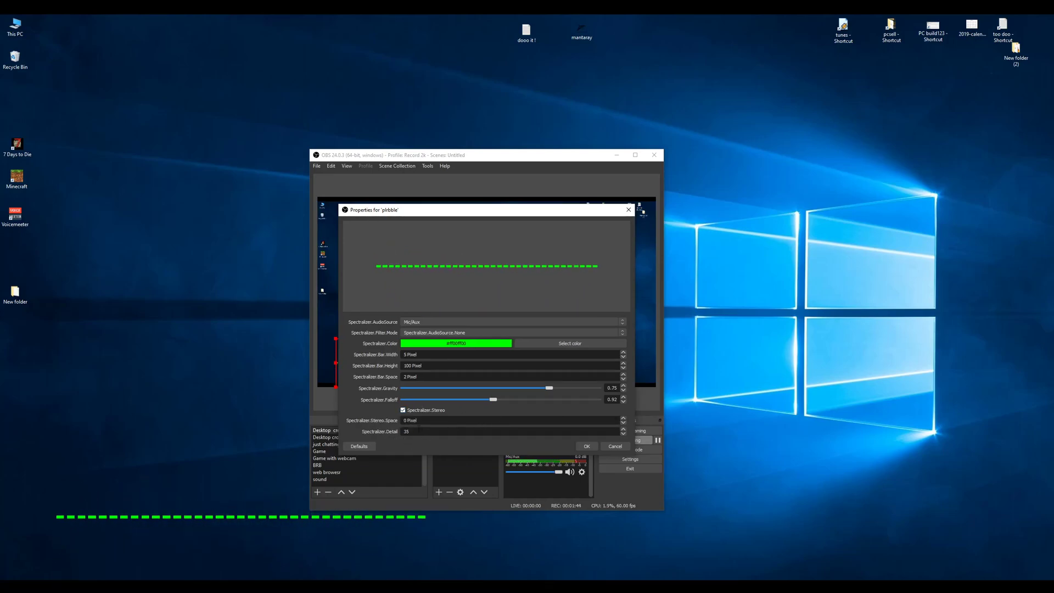
{"action": "left_click", "coordinate": [624, 435]}
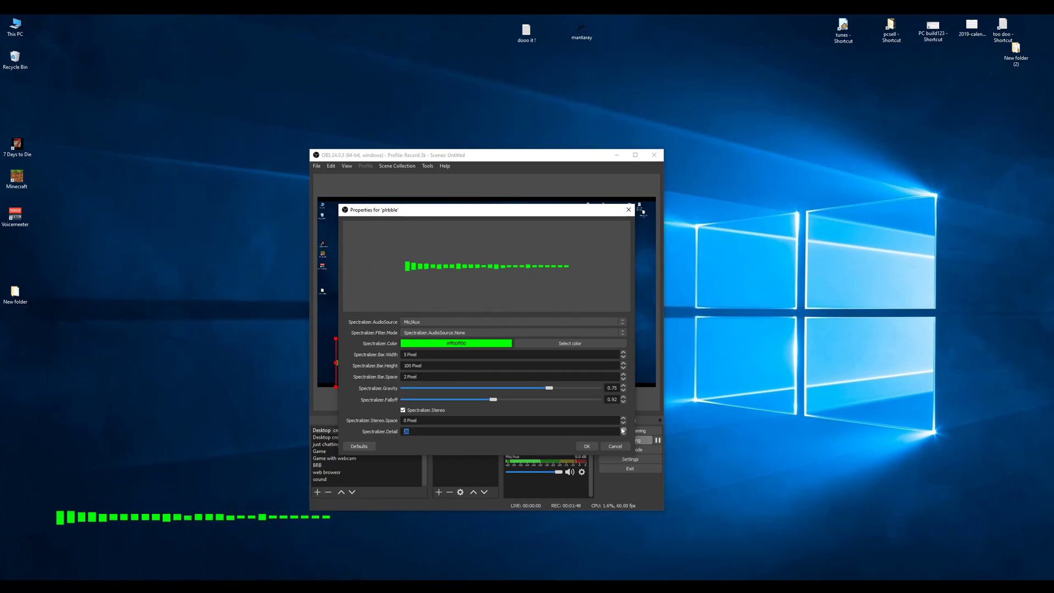
{"action": "left_click", "coordinate": [624, 428]}
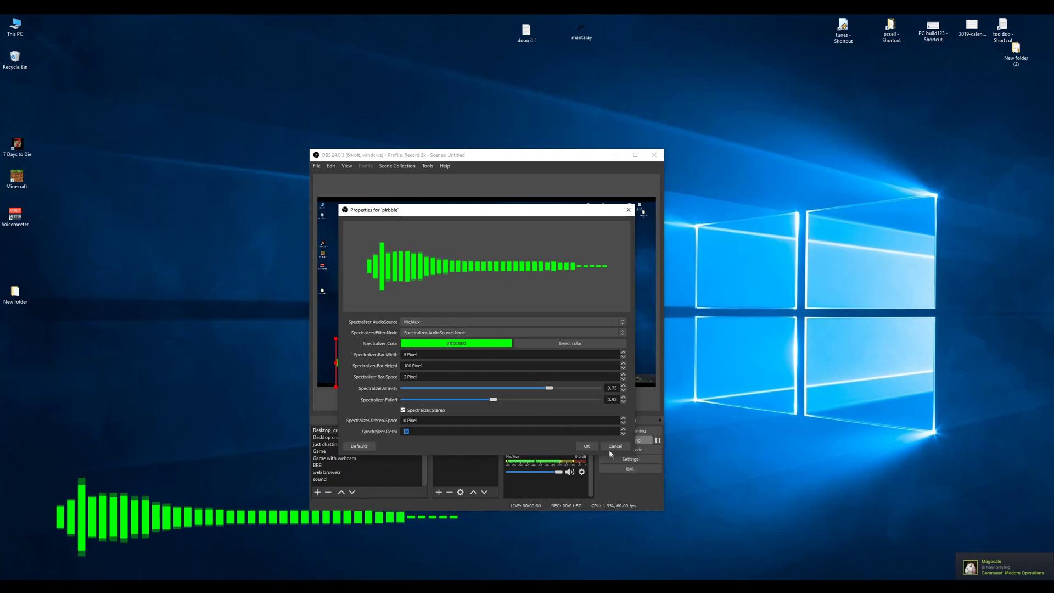
Confirm the Spectralizer properties so the green stereo bars animate in the preview.
{"action": "left_click", "coordinate": [584, 447]}
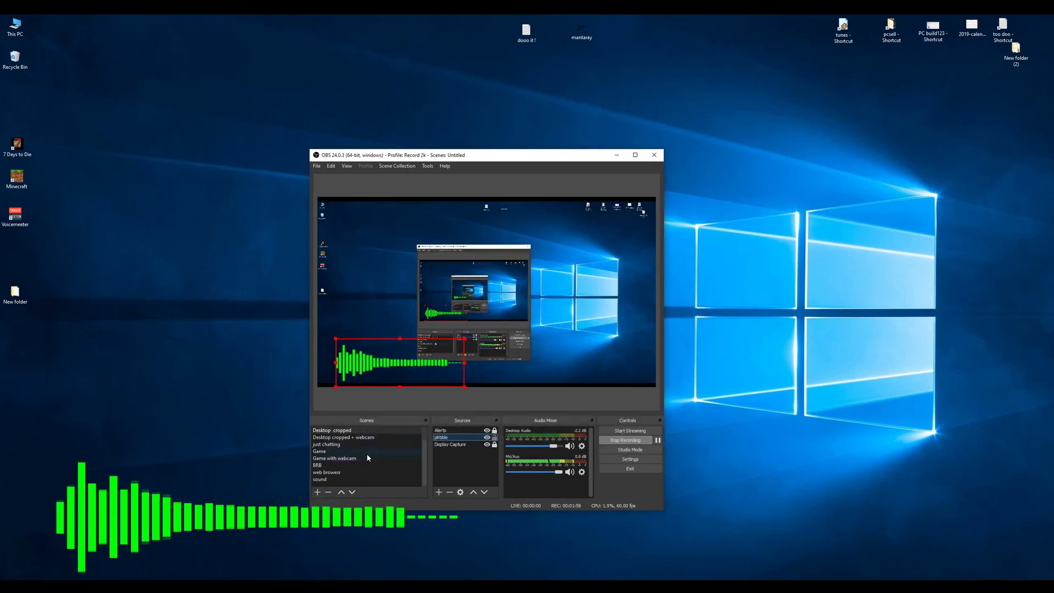